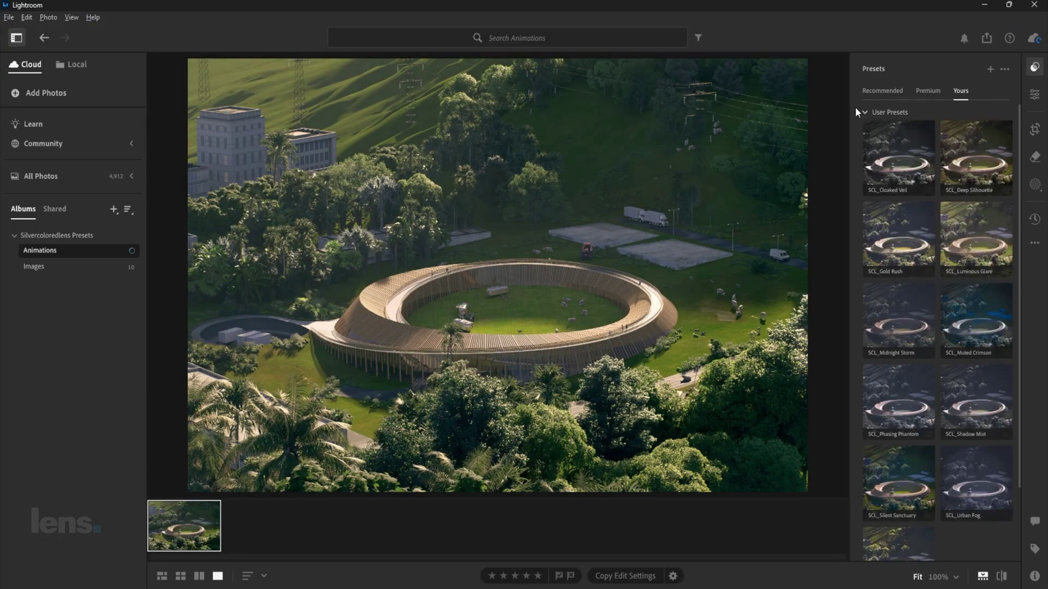
Step: Hide the presets and inspect the ring-shaped building render both enlarged and fitted to the view
left_click(1033, 68)
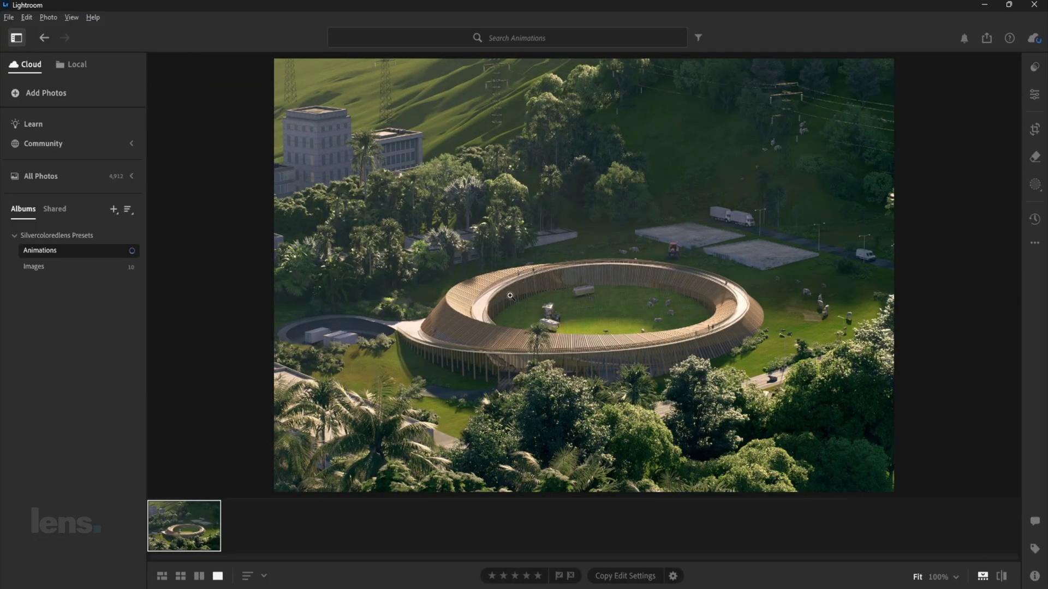
left_click(558, 288)
left_click_drag(768, 274, 559, 278)
left_click(561, 281)
key("space")
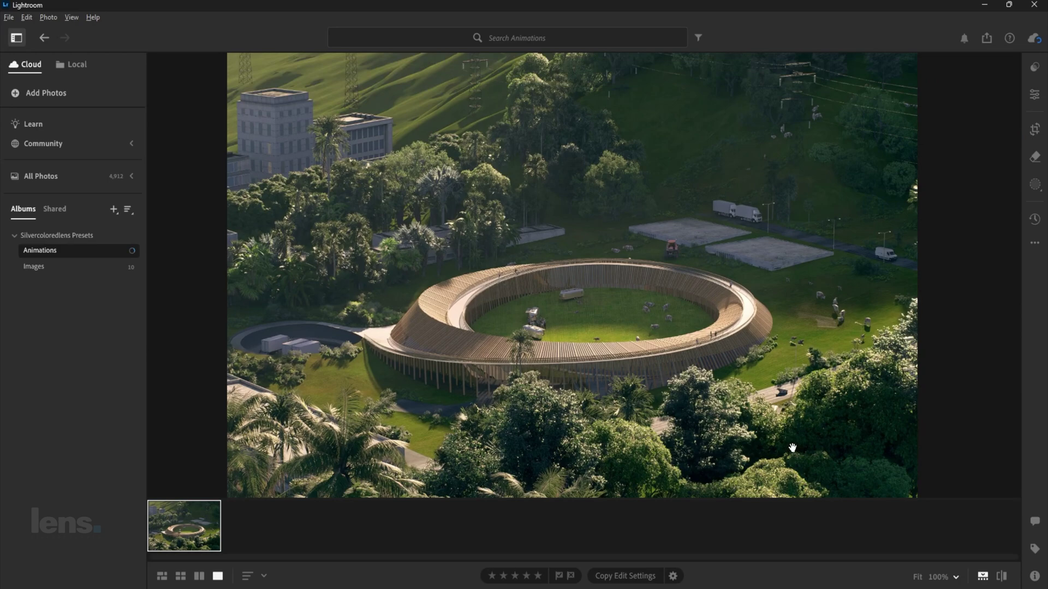
key("g")
double_click(177, 127)
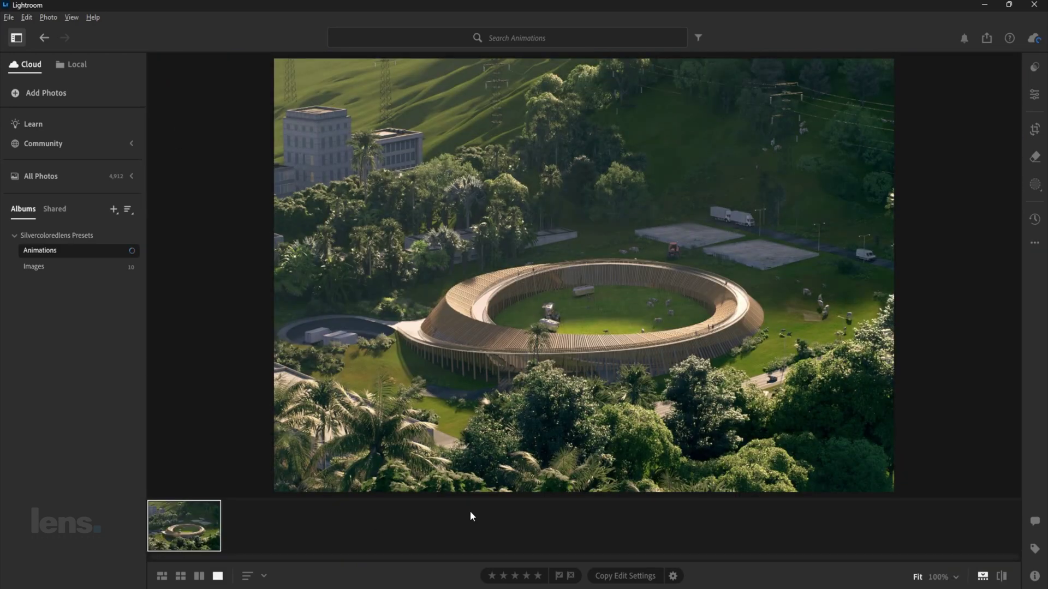
left_click(1035, 67)
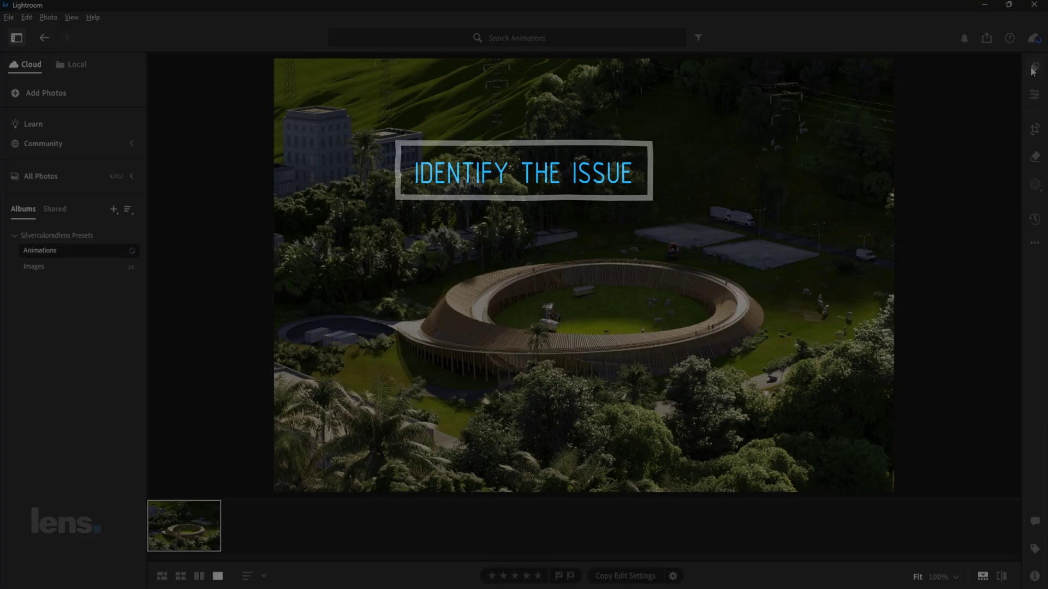
Step: Flatten the fog-free render's tone curve by pulling the highlights down to about 71.8 and lifting the shadows, and compare with the original
left_click(1035, 95)
left_click(888, 153)
left_click(889, 218)
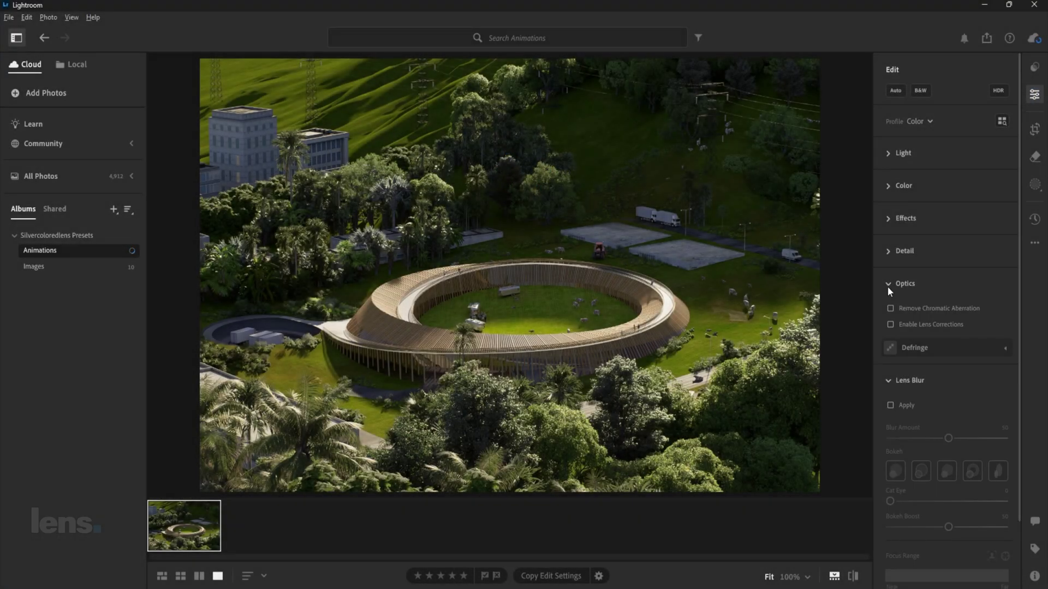
left_click(888, 284)
left_click(888, 153)
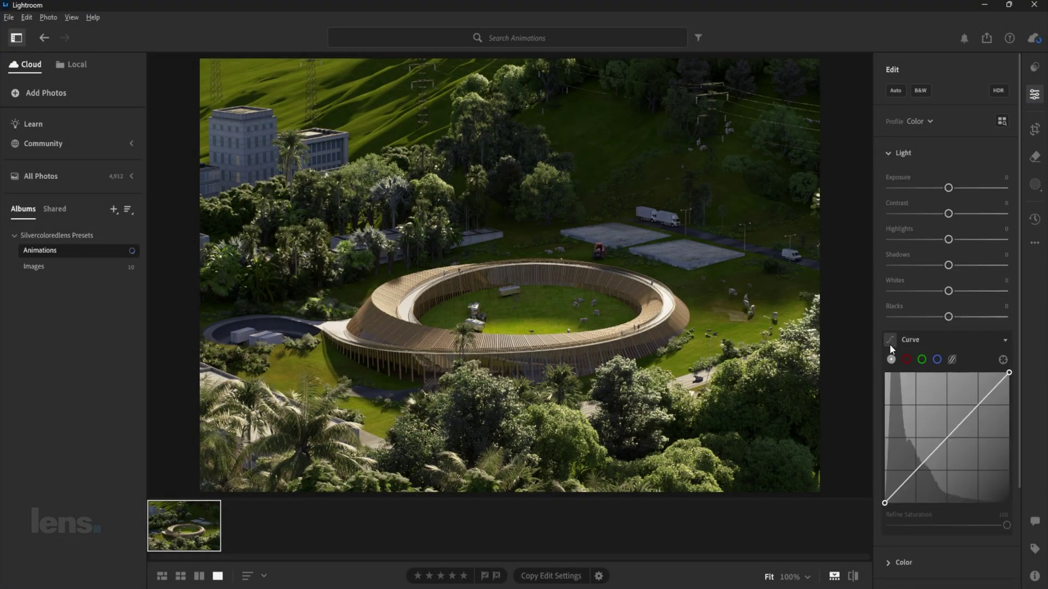
scroll(971, 382, "down", 1)
left_click_drag(978, 344, 978, 348)
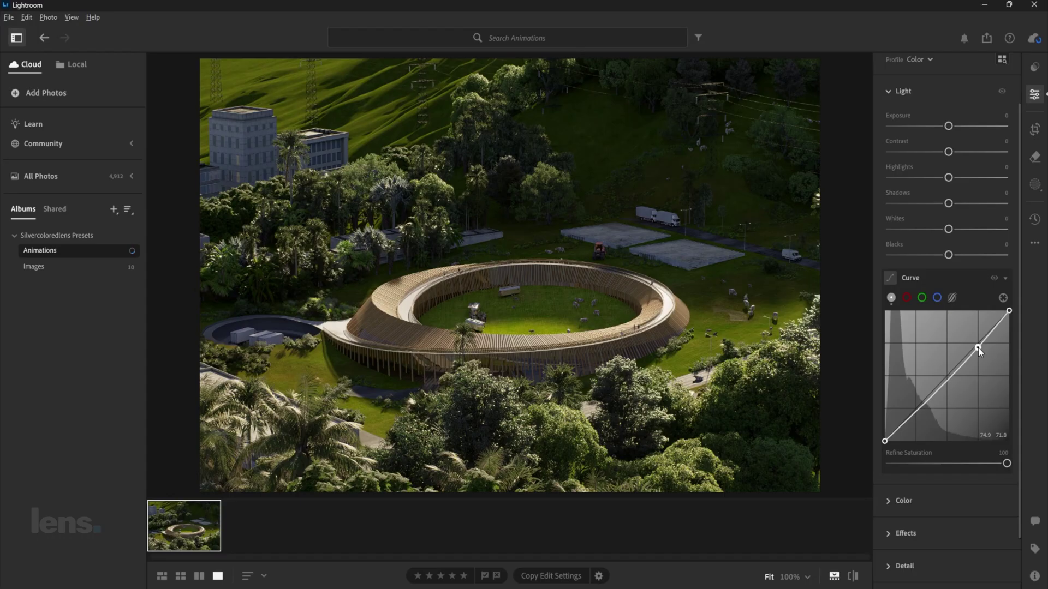
left_click_drag(916, 410, 916, 407)
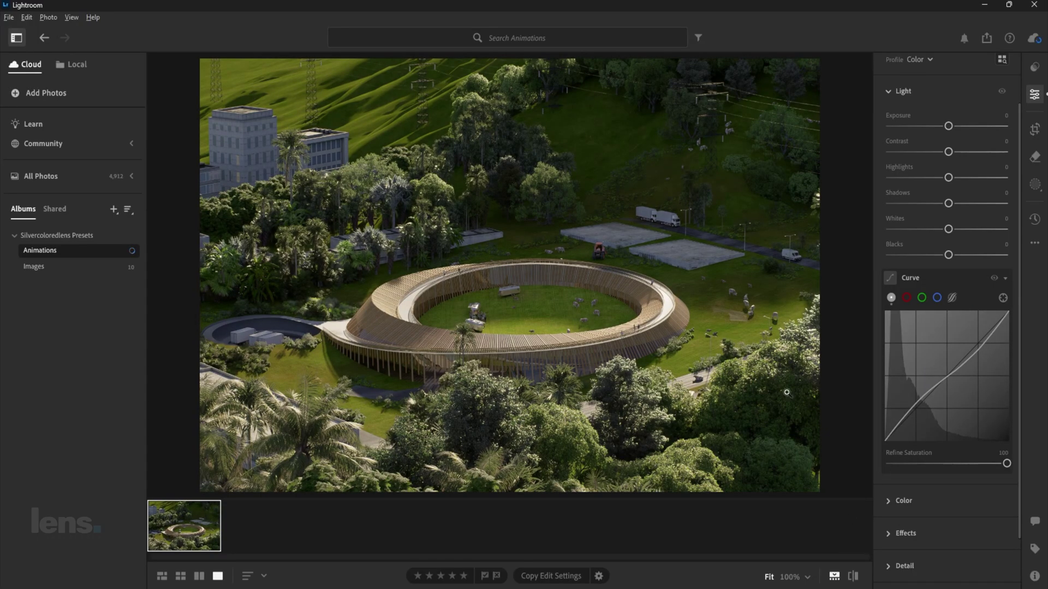
left_click(853, 576)
Step: Send the fog-free render to Photoshop for editing
right_click(506, 285)
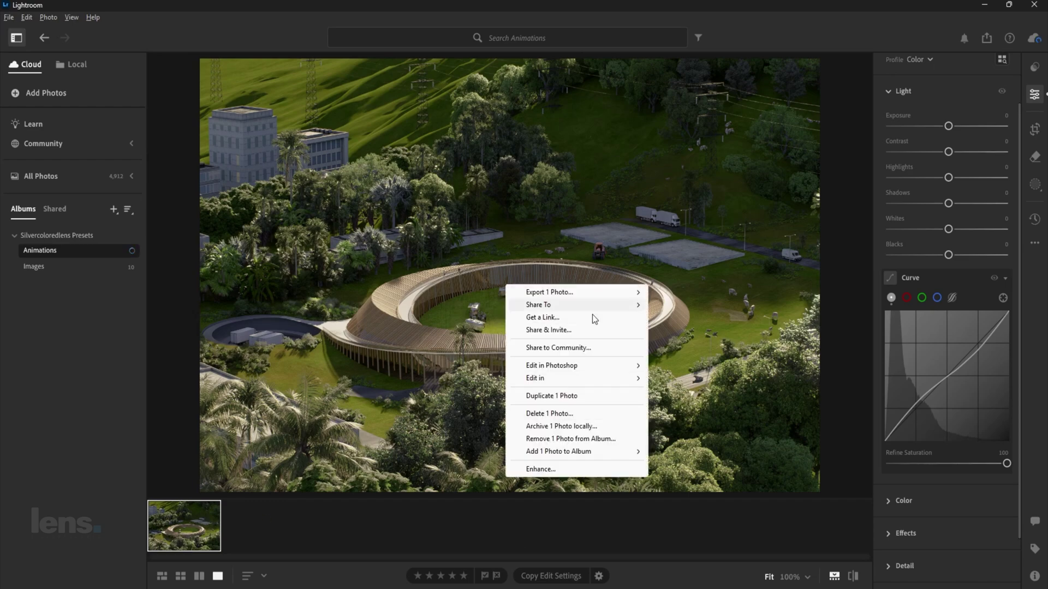
left_click(699, 364)
left_click(565, 398)
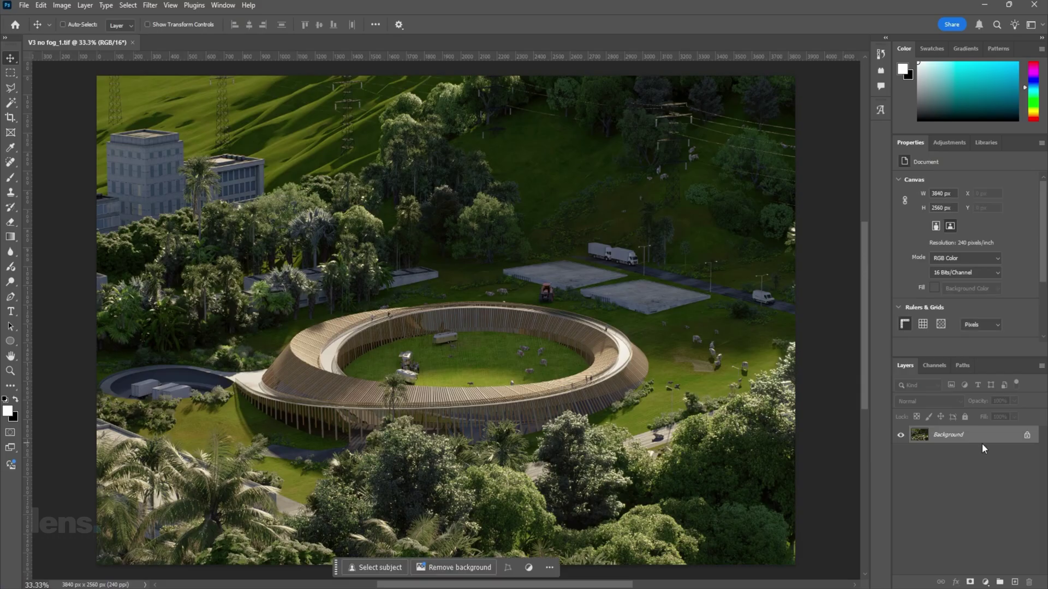
Step: Duplicate the Background into layers named original and edit, and place a white-filled layer named BG beneath edit
key("ctrl+j")
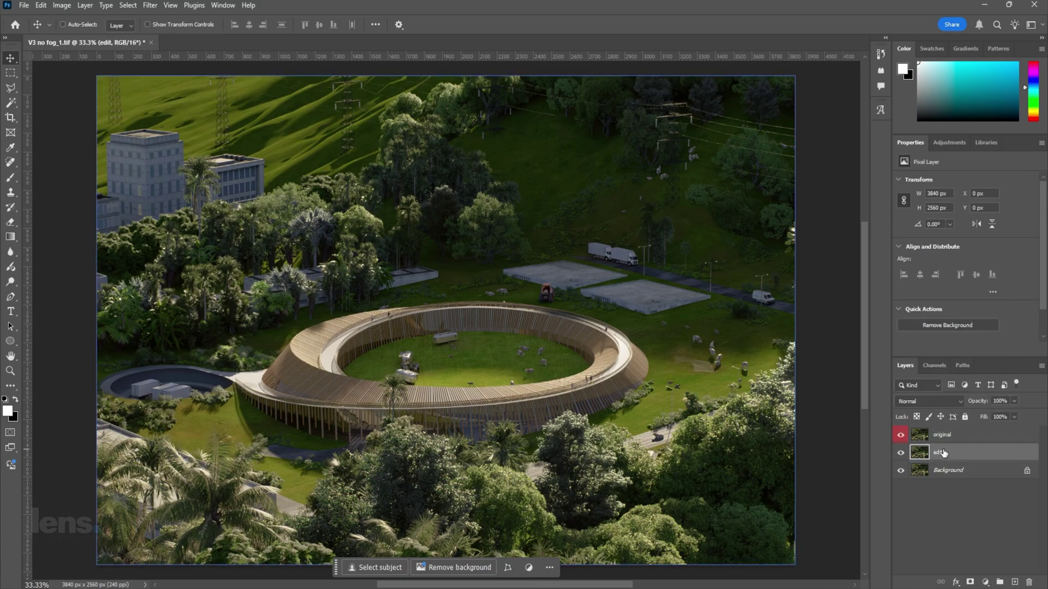
left_click(971, 470)
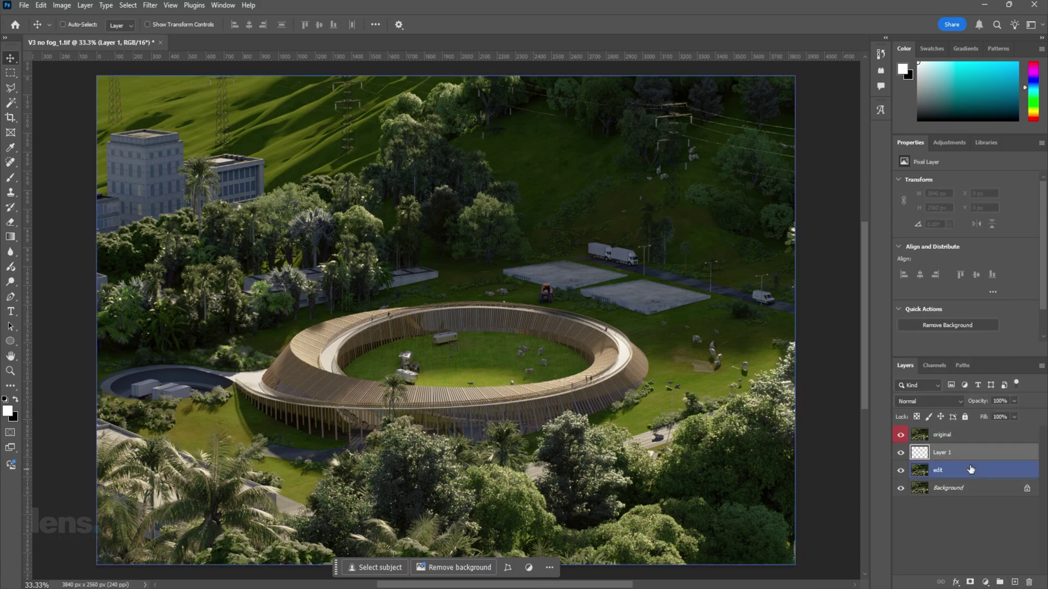
key("shift+g")
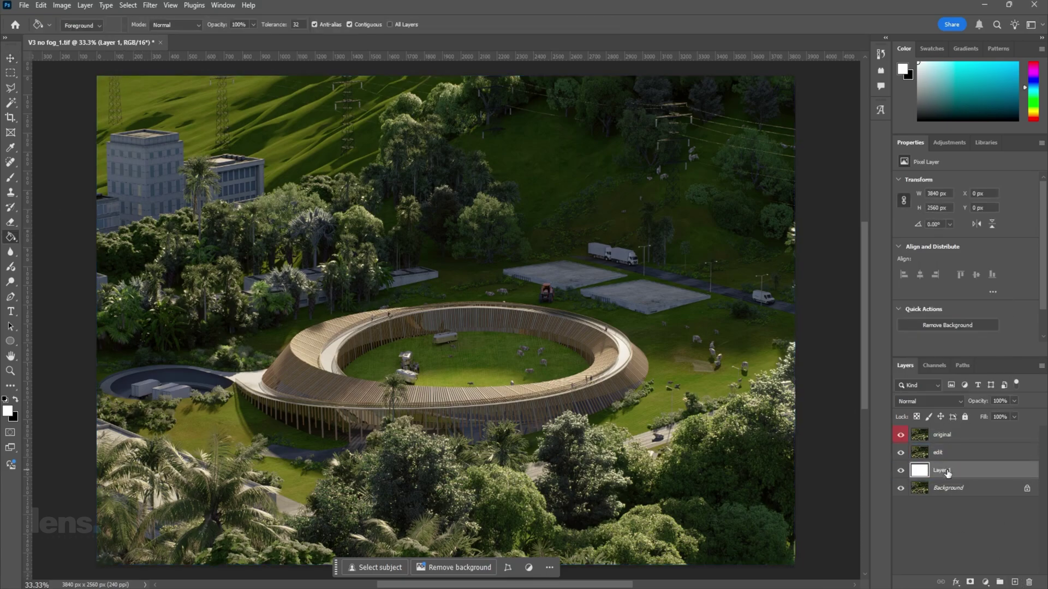
Step: Clip a Curves adjustment to the edit layer and shape a gentle S-curve with brighter highlights and slightly darker shadows
left_click(965, 453)
left_click(985, 582)
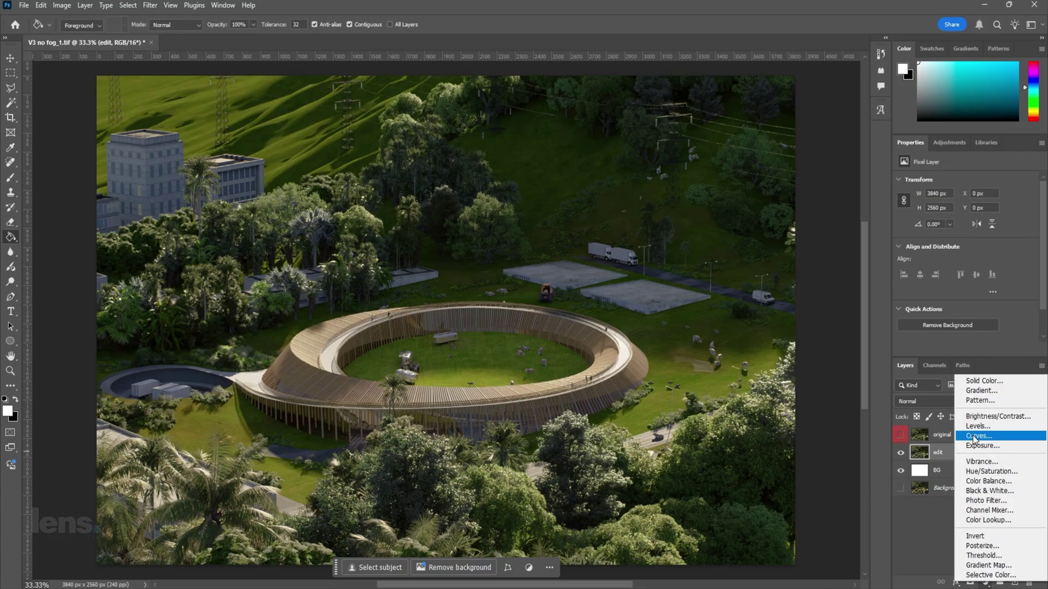
left_click(988, 437)
left_click(920, 459, "alt")
mouse_move(999, 241)
left_mouse_down()
mouse_move(999, 224)
mouse_move(1004, 231)
left_mouse_up()
left_click_drag(951, 288, 950, 294)
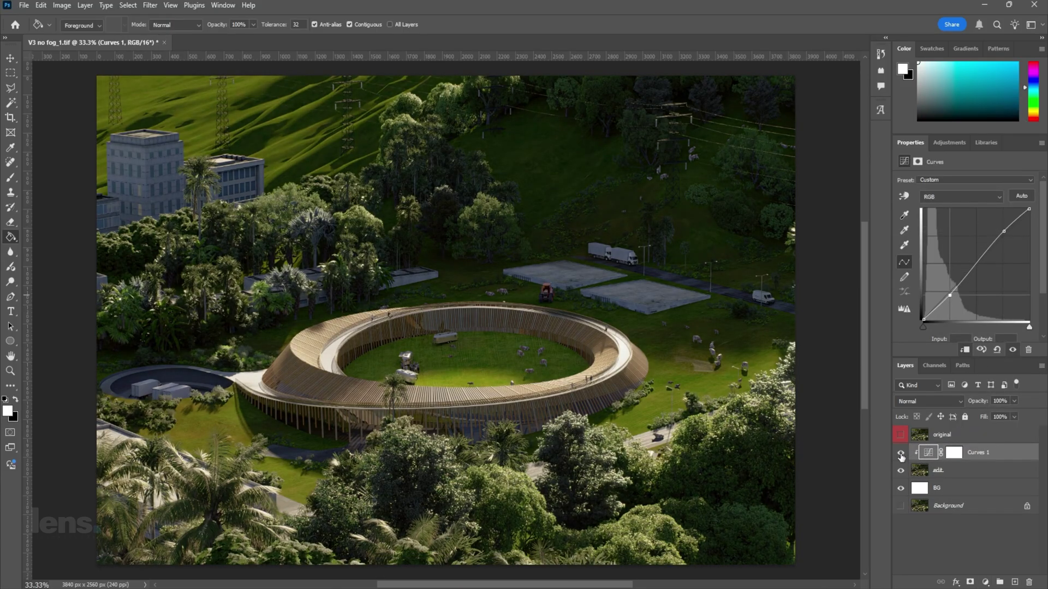
Step: Place the foggy render V3.png as a layer named V3 fog above the Curves 1 adjustment
left_click(990, 470)
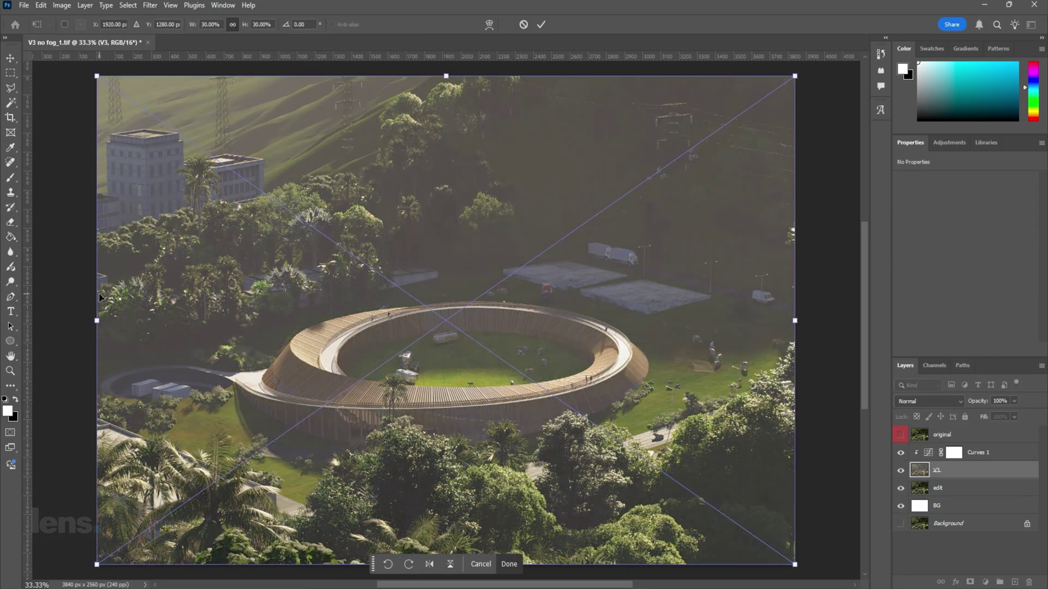
key("Return")
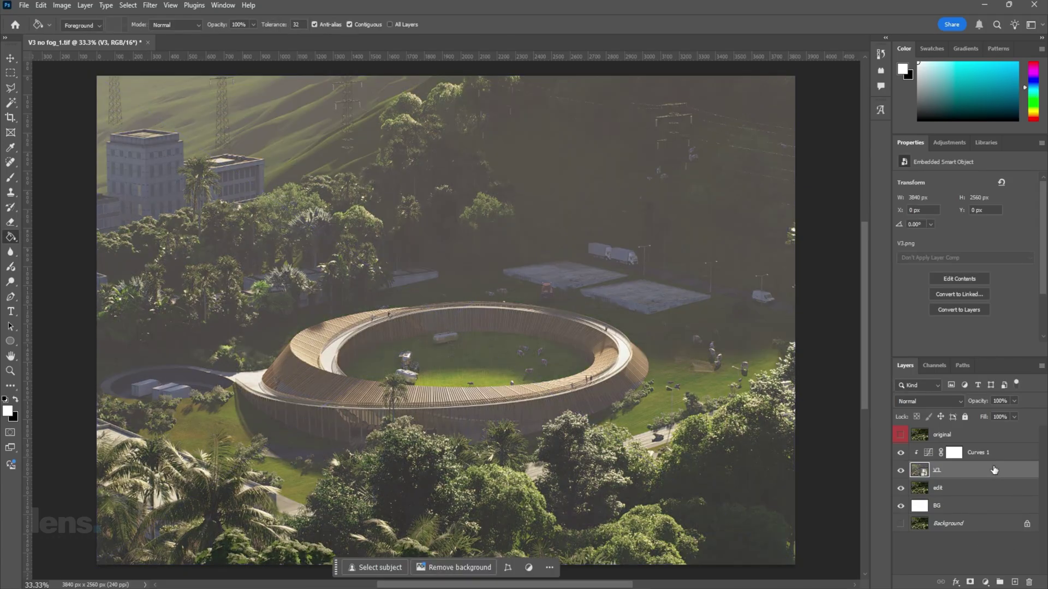
left_click_drag(995, 470, 977, 448)
Step: Compare the foggy and fog-free renders by toggling the V3 fog layer's visibility
left_click(901, 455)
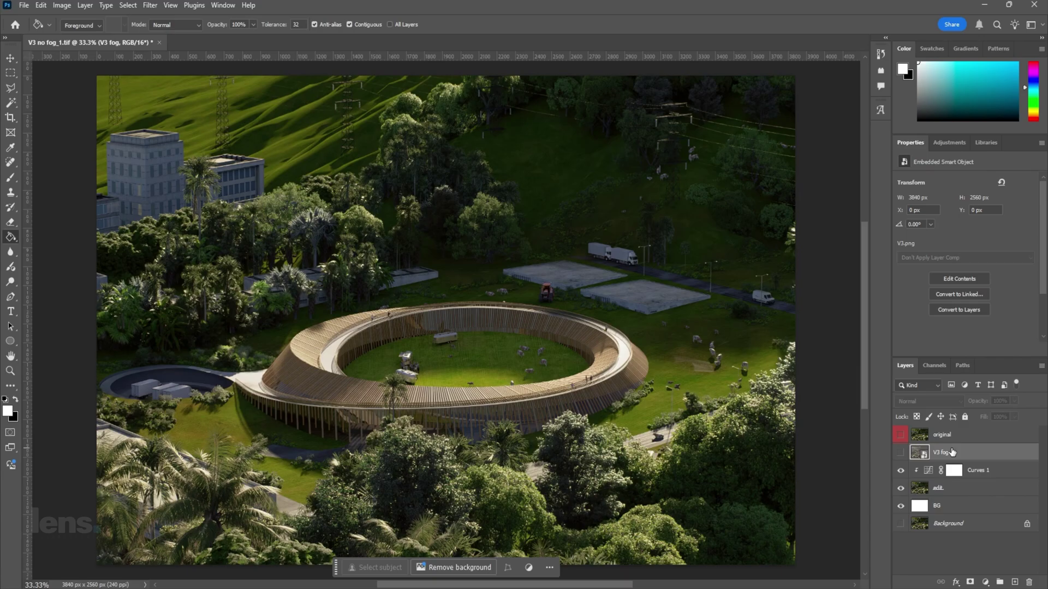
left_click(900, 454)
left_click(900, 454)
left_click(901, 454)
left_click(900, 455)
left_click(900, 454)
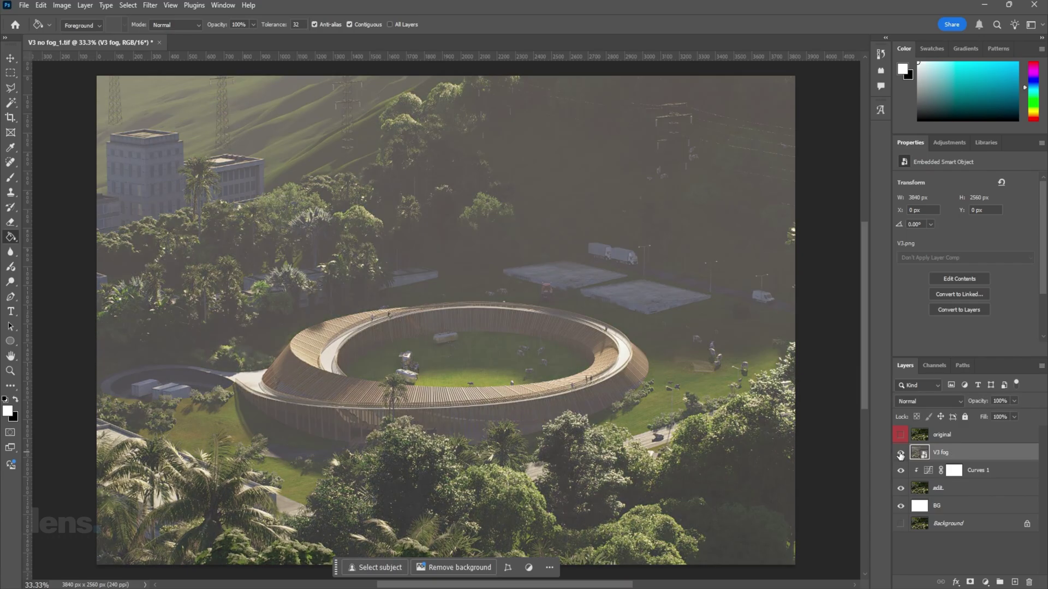
Step: Clip the V3 fog layer to edit beneath Curves 1, try other blend modes on it, and set it to Normal
left_click_drag(962, 462, 927, 490)
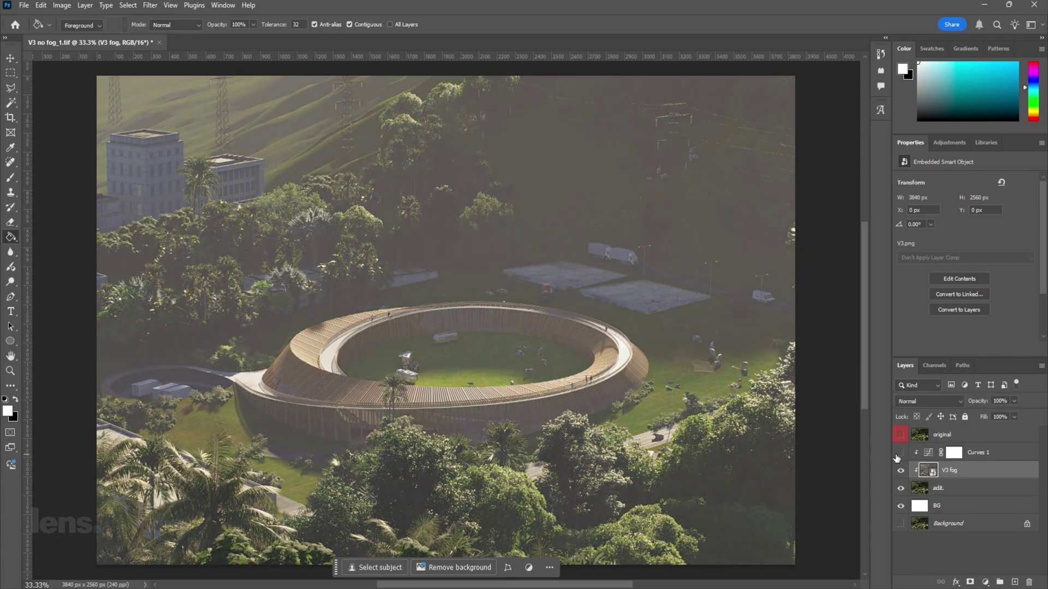
left_click(950, 401)
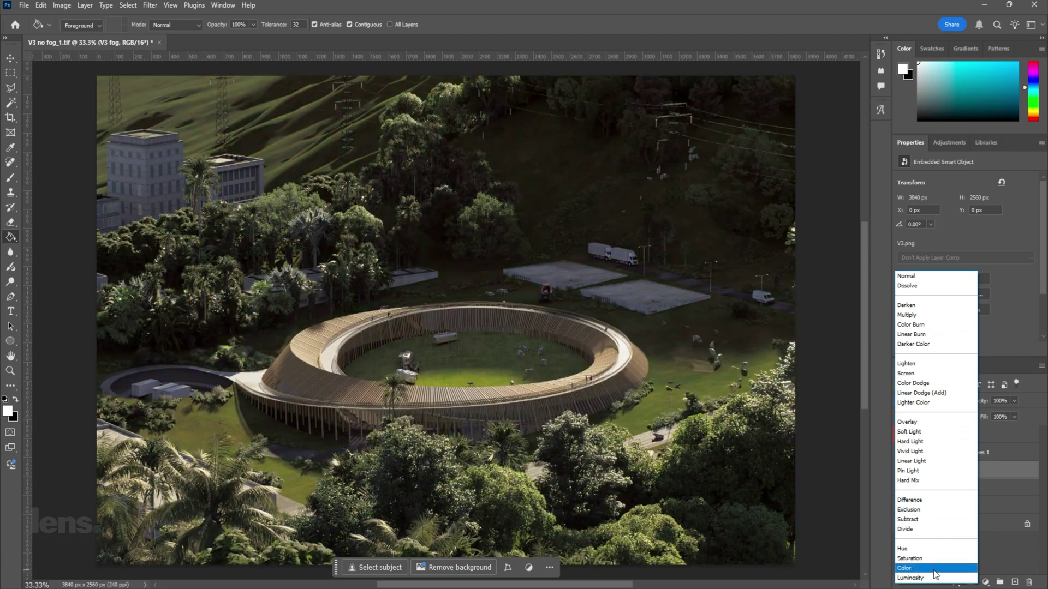
left_click(927, 431)
left_click(928, 401)
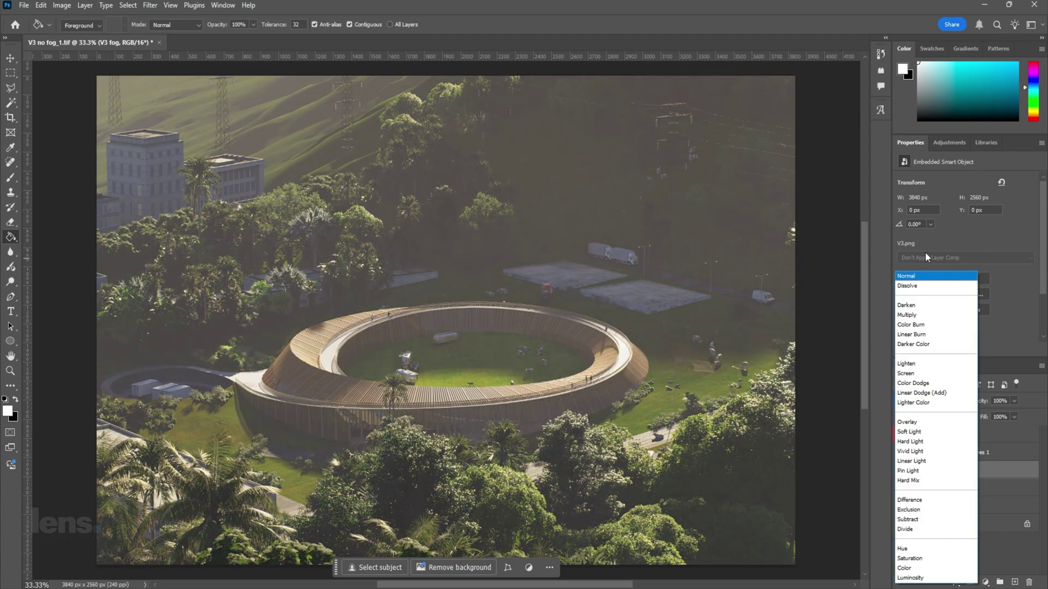
left_click(925, 276)
Step: Test the V3 fog layer at 30% opacity, set it to 50%, and check the effect with the layer off and on
left_click(999, 401)
type("30")
key("Return")
left_click(999, 403)
type("50")
key("Return")
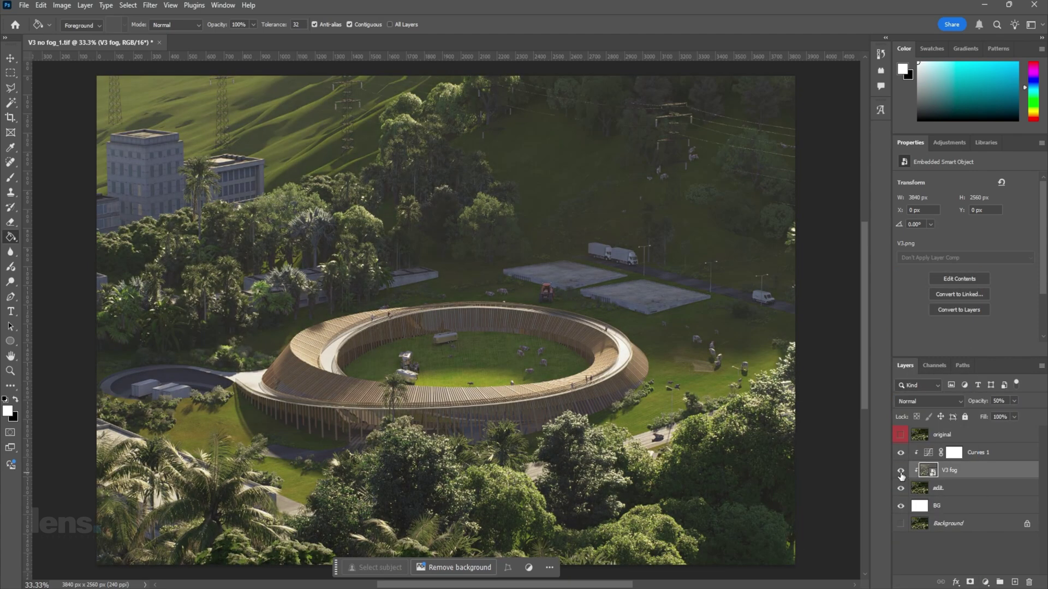
left_click(901, 473)
left_click(901, 473)
Step: Add a layer mask to V3 fog and soften the fog using a gradient and an 1100-pixel brush, both at 30% opacity
left_click(969, 582)
key("shift+g")
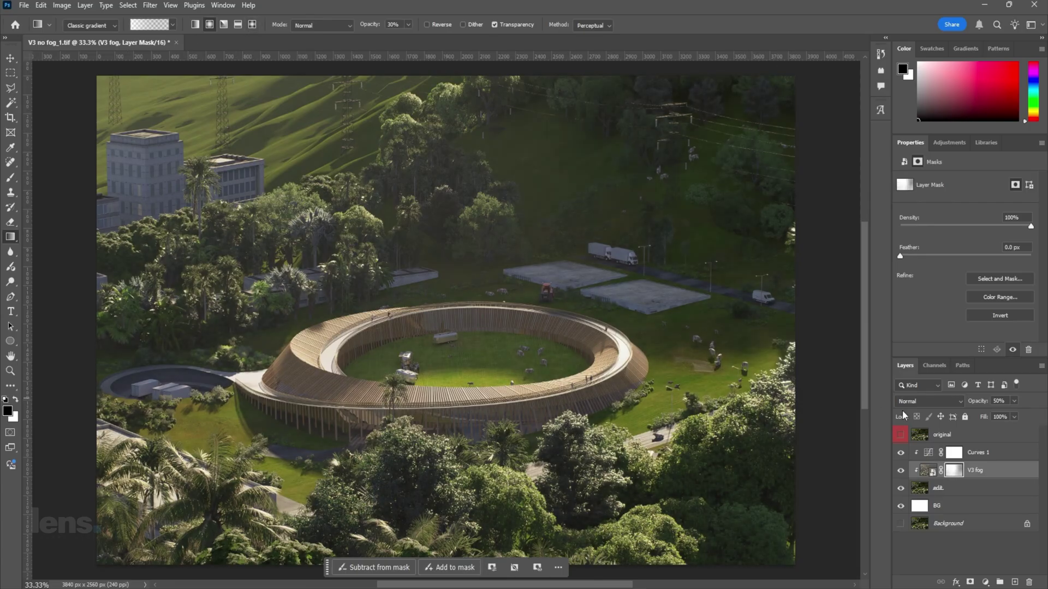
left_click(901, 471)
left_click(901, 471)
key("b")
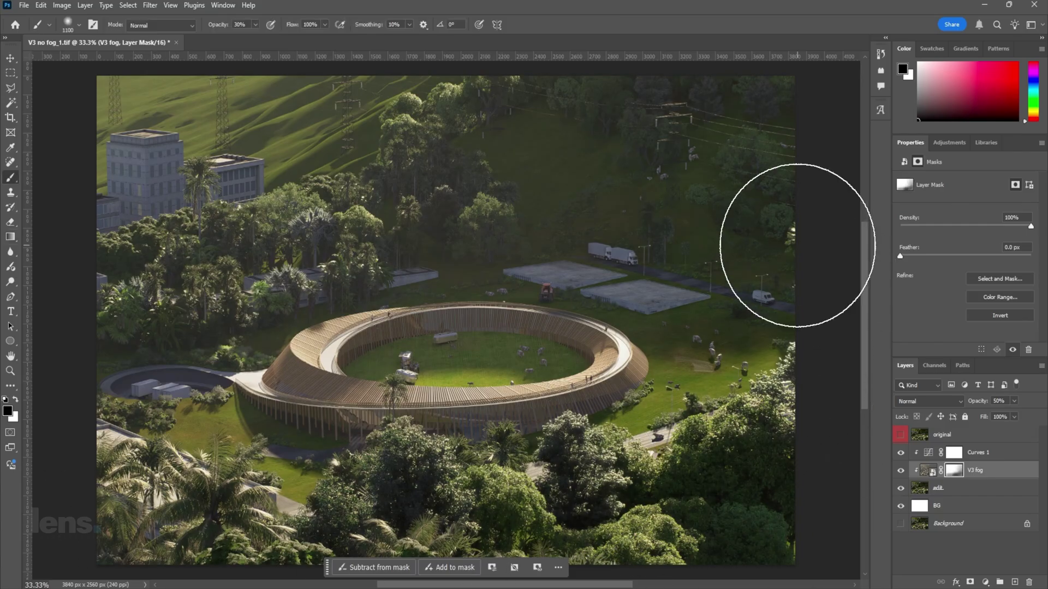
key("x")
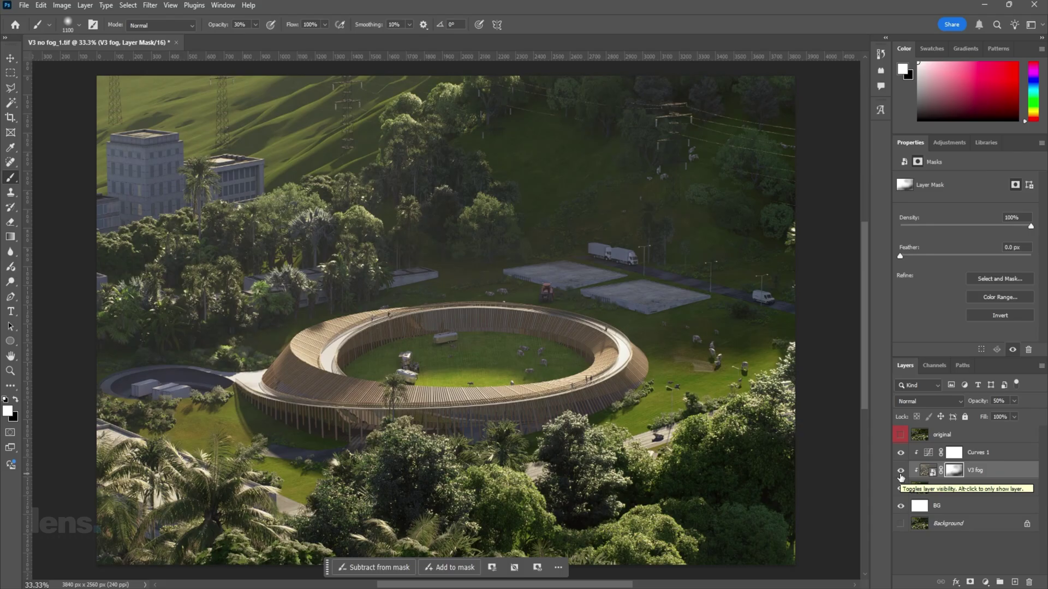
Step: Review the fog blend on the uncluttered canvas and compare it with the original layer
key("Tab")
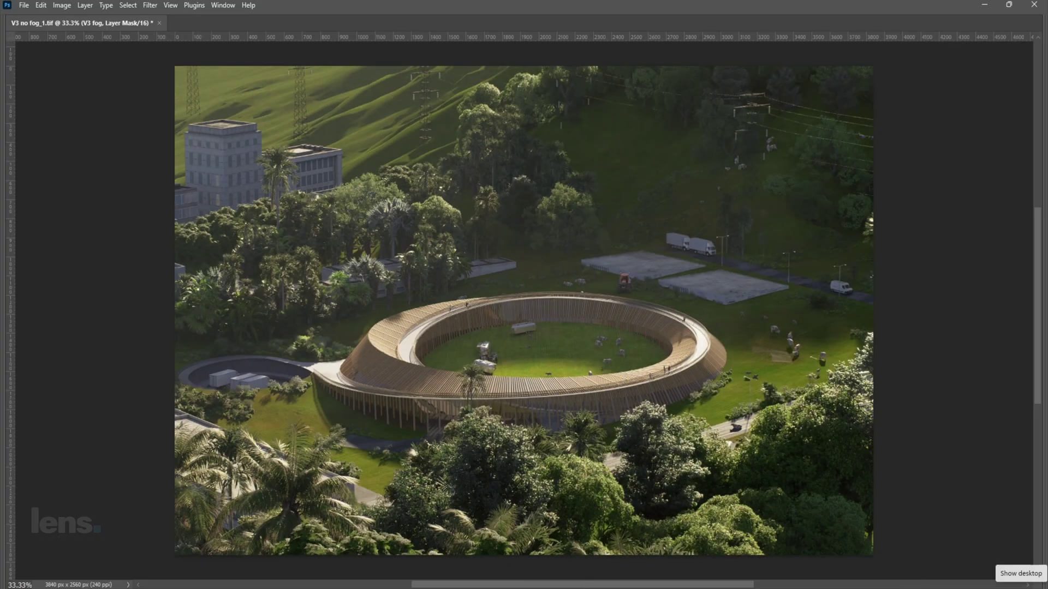
key("Tab")
left_click(900, 435)
left_click(900, 435)
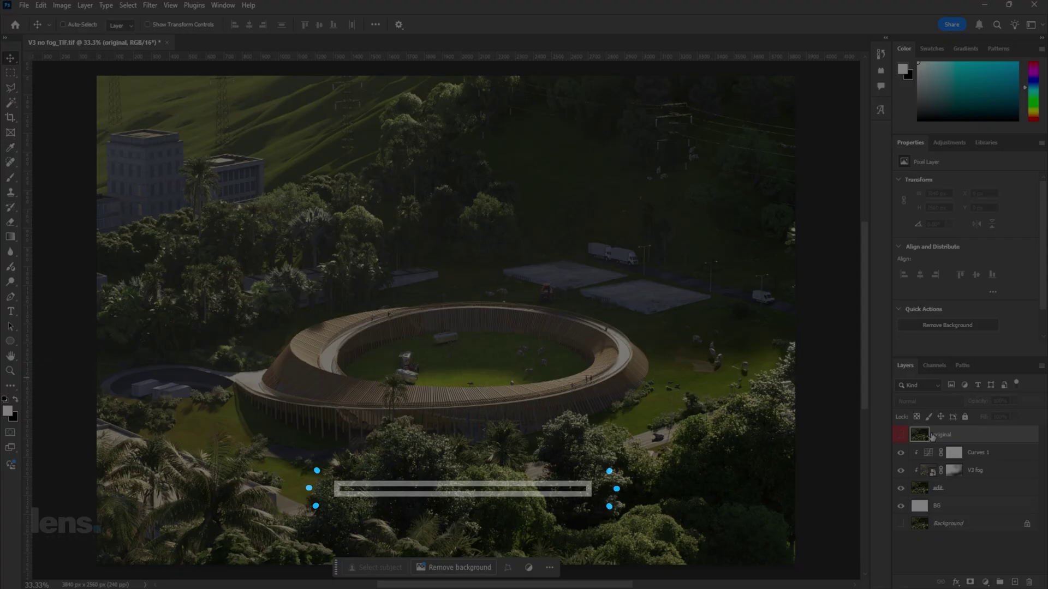
left_click(900, 436)
left_click(900, 436)
Step: Add a Color Balance adjustment above Curves 1 and shift its highlights toward red and yellow
left_click(997, 456)
left_click(985, 582)
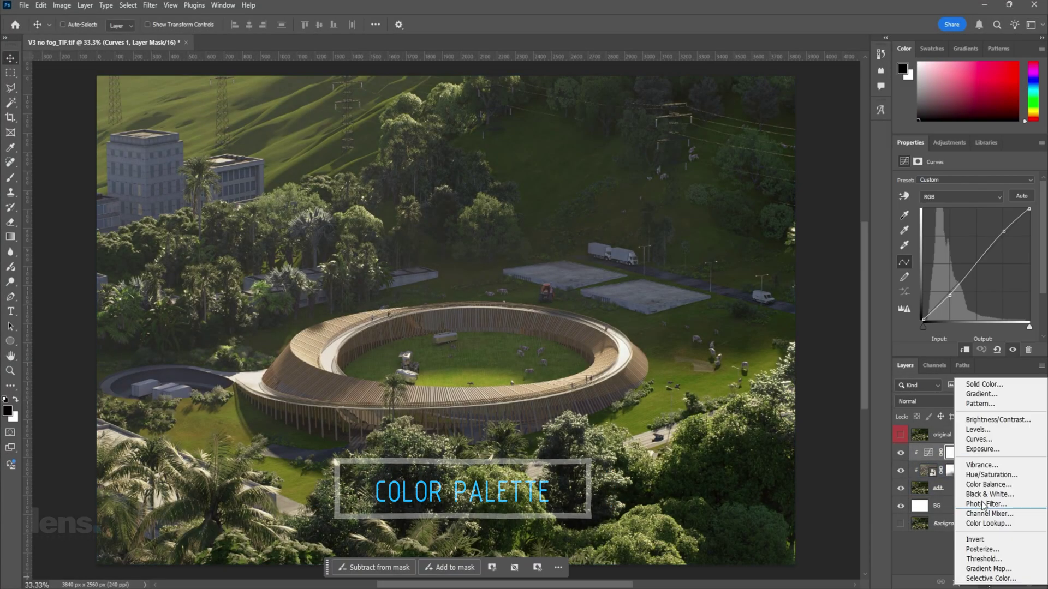
left_click(988, 485)
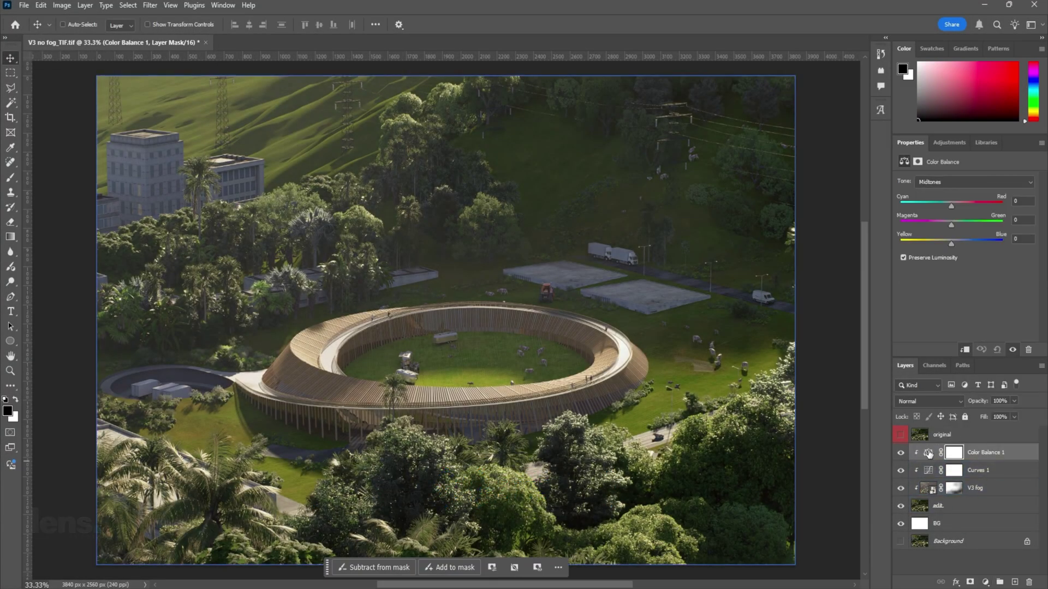
left_click(929, 453)
left_click(974, 181)
left_click(943, 212)
left_click_drag(951, 243, 945, 244)
left_click_drag(951, 205, 955, 244)
Step: Set Color Balance shadows to cyan-red -5 and yellow-blue +5, and highlights to cyan-red +10 and yellow-blue -10
left_click(944, 182)
left_click(941, 192)
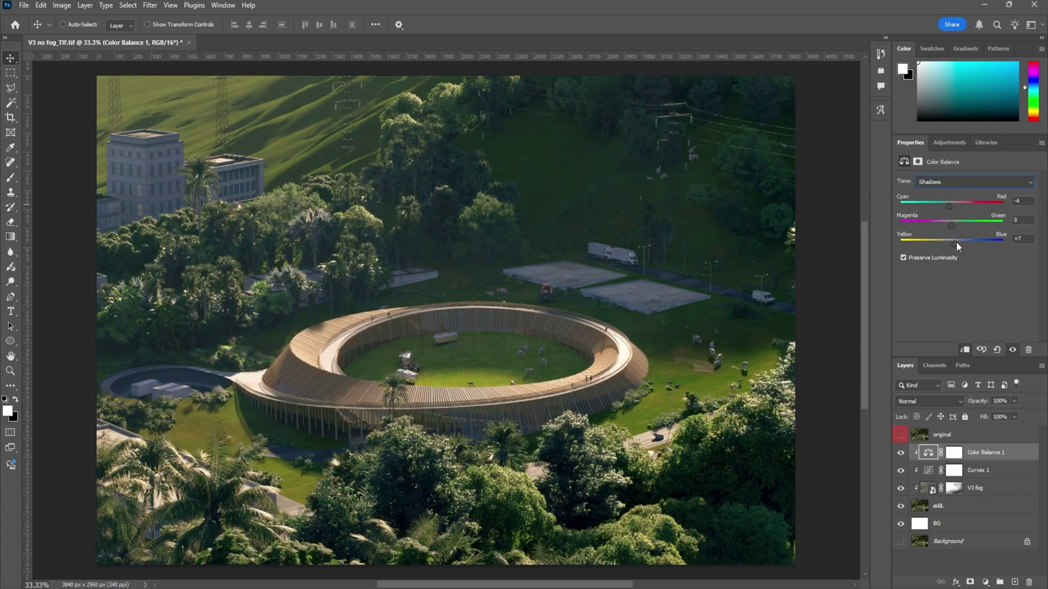
double_click(1019, 238)
left_click(900, 453)
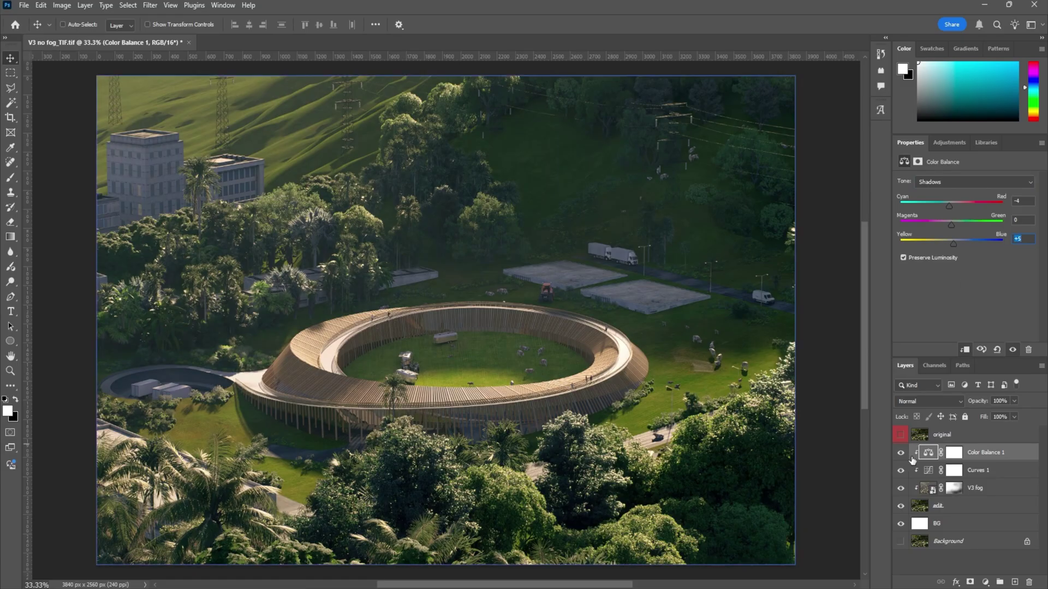
left_click(1021, 200)
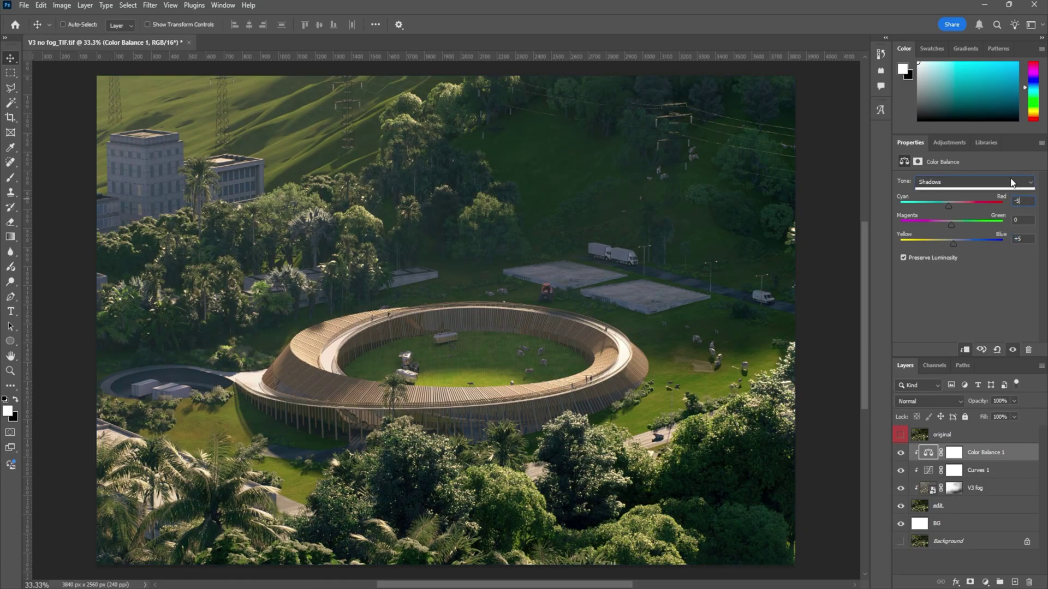
left_click(1024, 202)
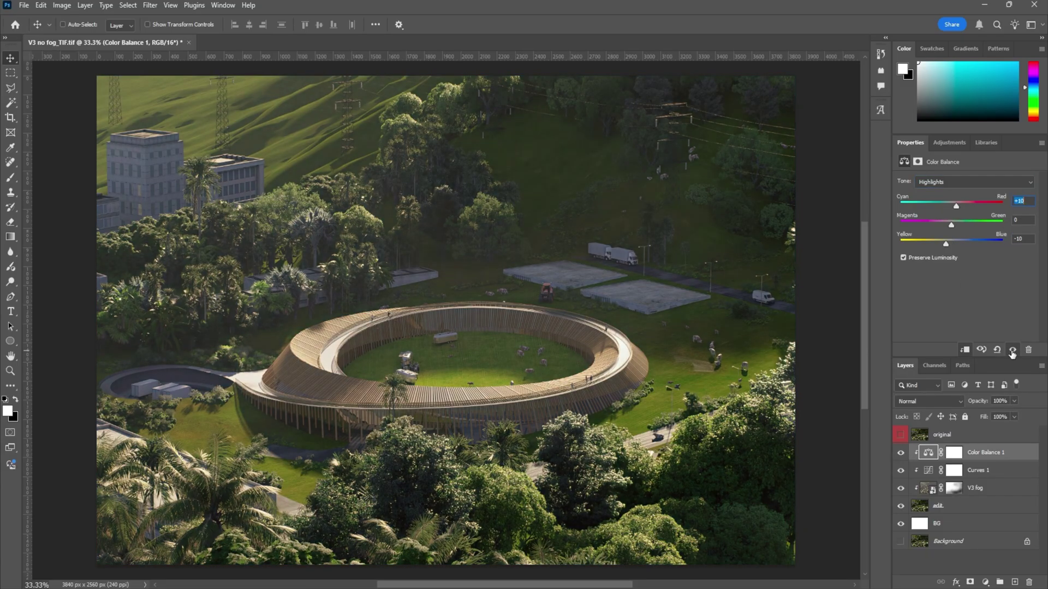
Step: Compare the image with and without Color Balance 1, and against the original layer
left_click(901, 453)
left_click(901, 453)
left_click(900, 436)
left_click(900, 435)
left_click(901, 435)
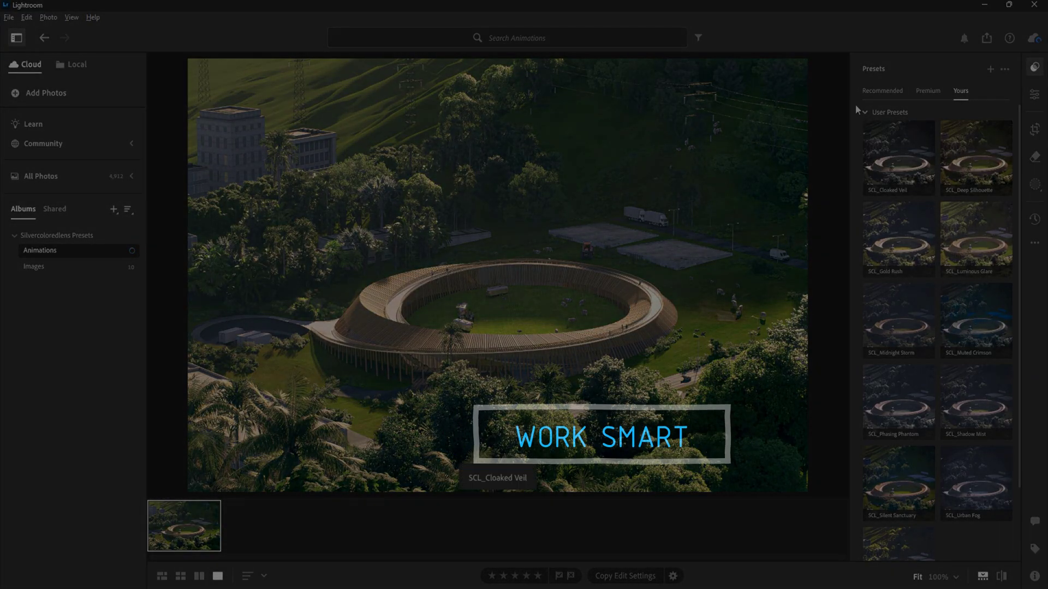
Step: In Lightroom, inspect the ring building and its surroundings up close in the V3 no fog_edited render, and return to the full photo
left_click(1034, 68)
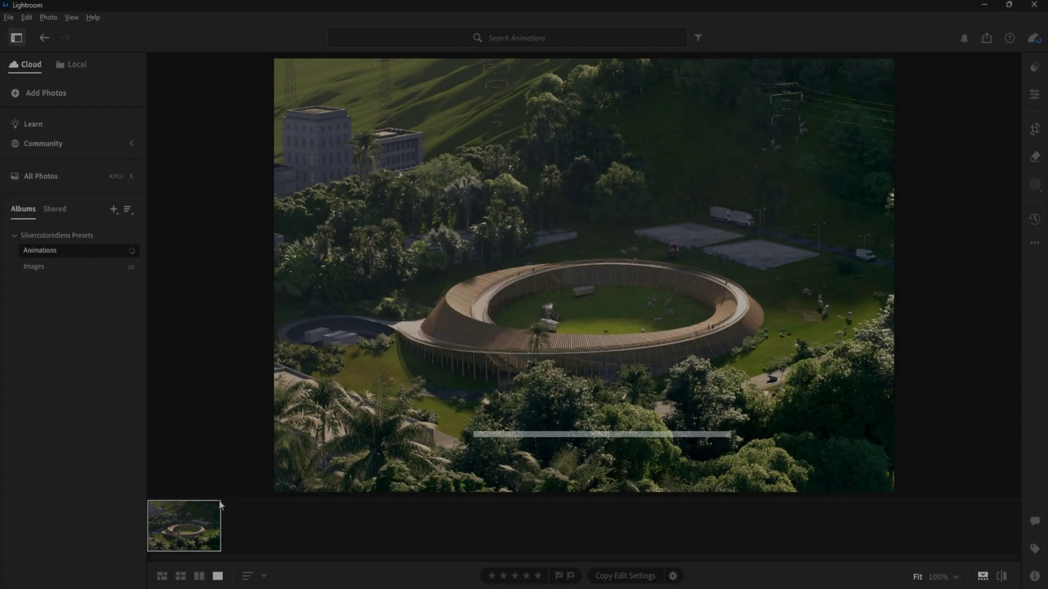
left_click(555, 290)
left_click_drag(400, 325, 351, 320)
left_click(569, 303)
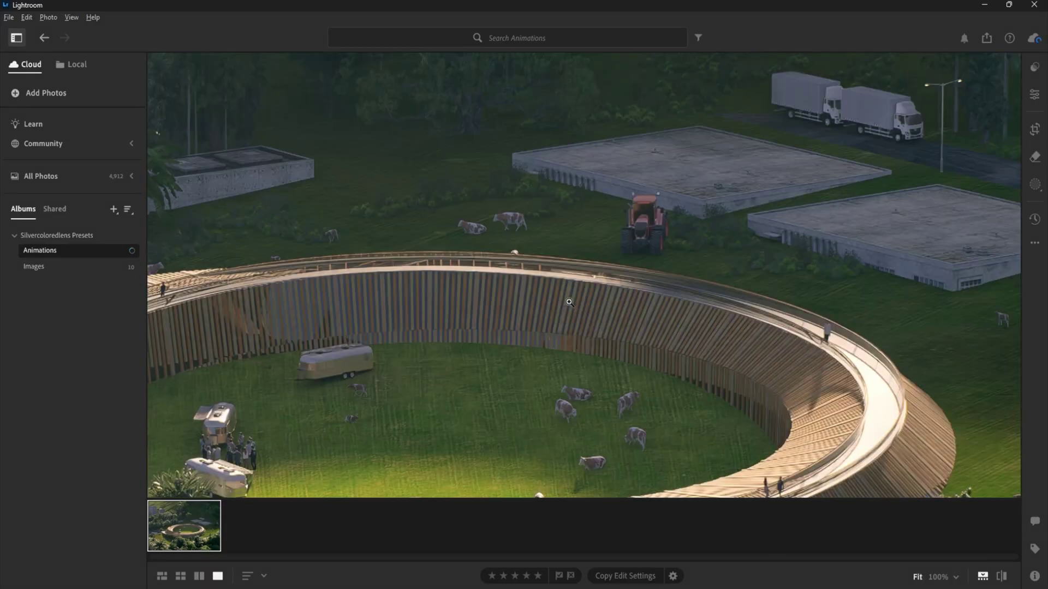
left_click(569, 302)
left_click(677, 268)
left_click_drag(677, 268, 563, 243)
key("g")
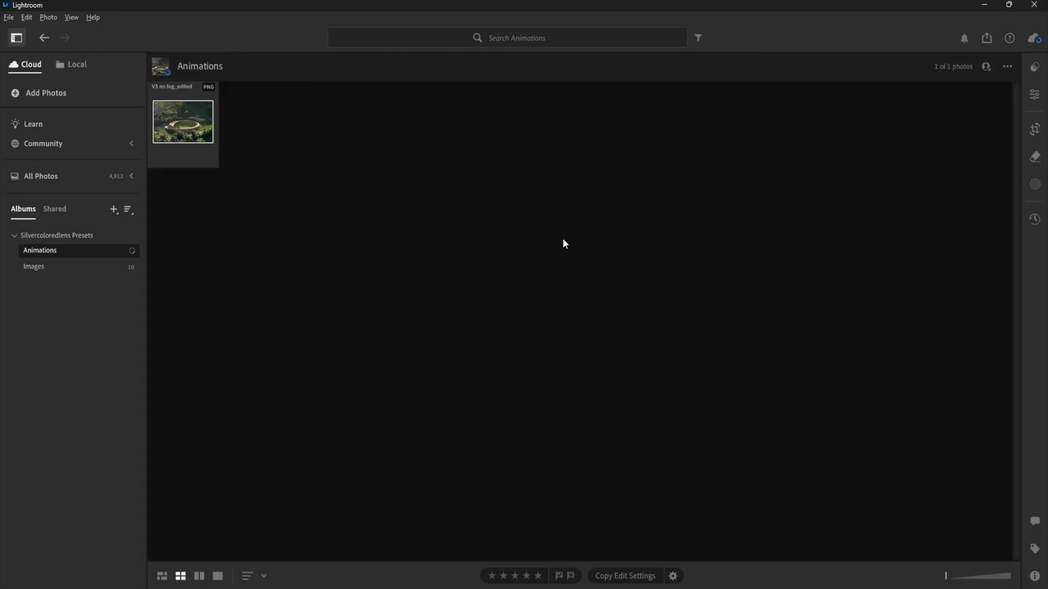
double_click(178, 126)
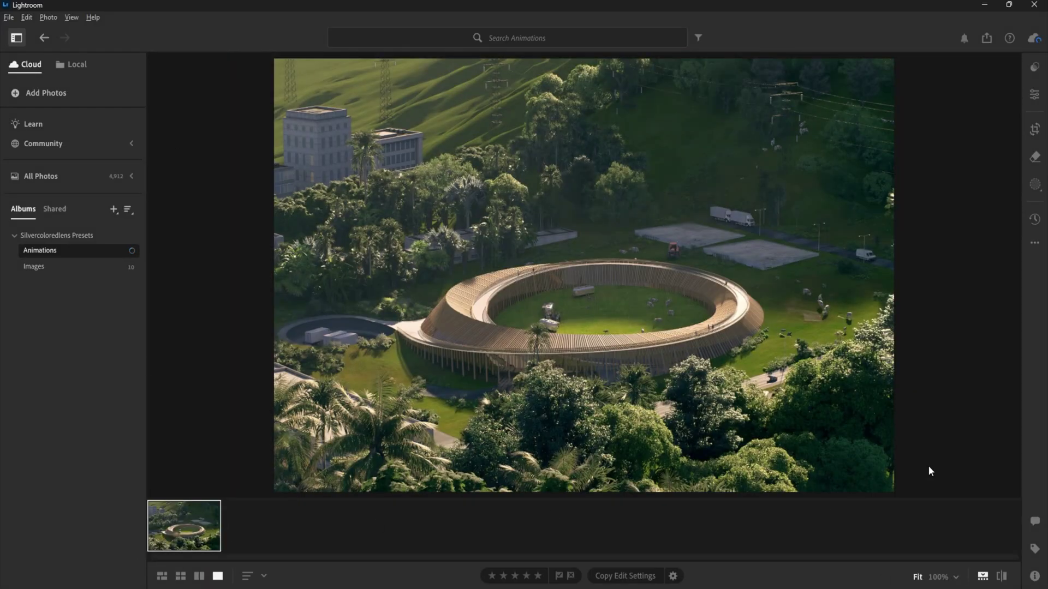
Step: Apply the user preset SCL_Midnight Storm with its amount lowered to about 60, and compare the graded render with the original
left_click(1034, 67)
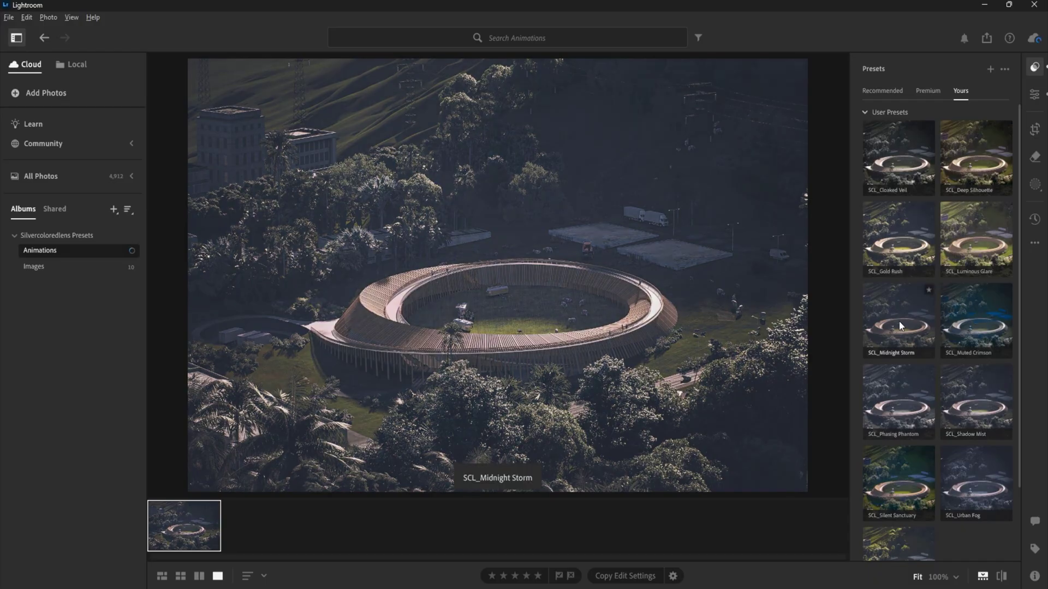
left_click(900, 326)
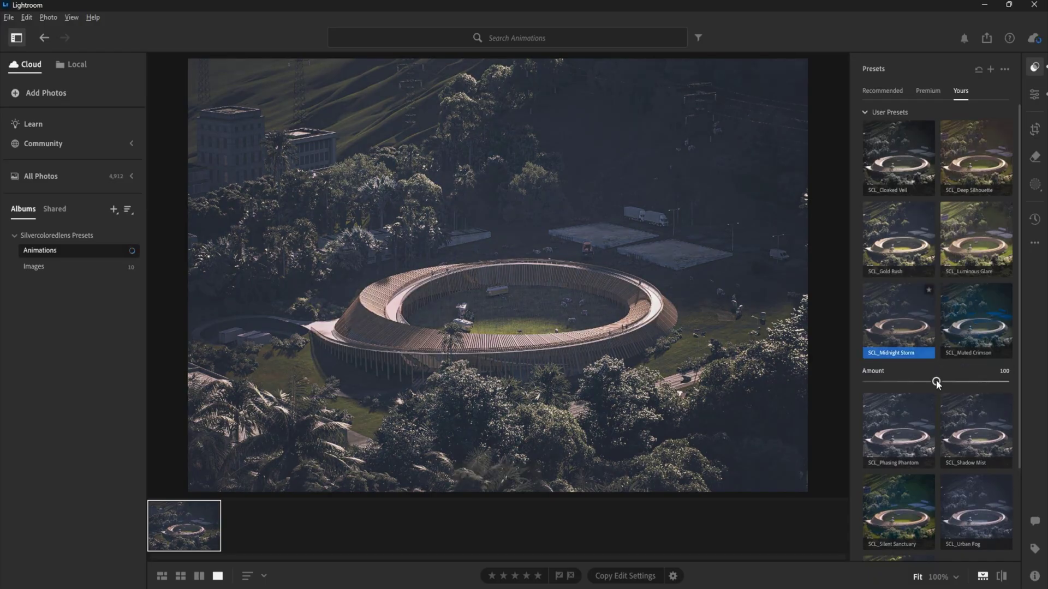
left_click_drag(936, 383, 917, 382)
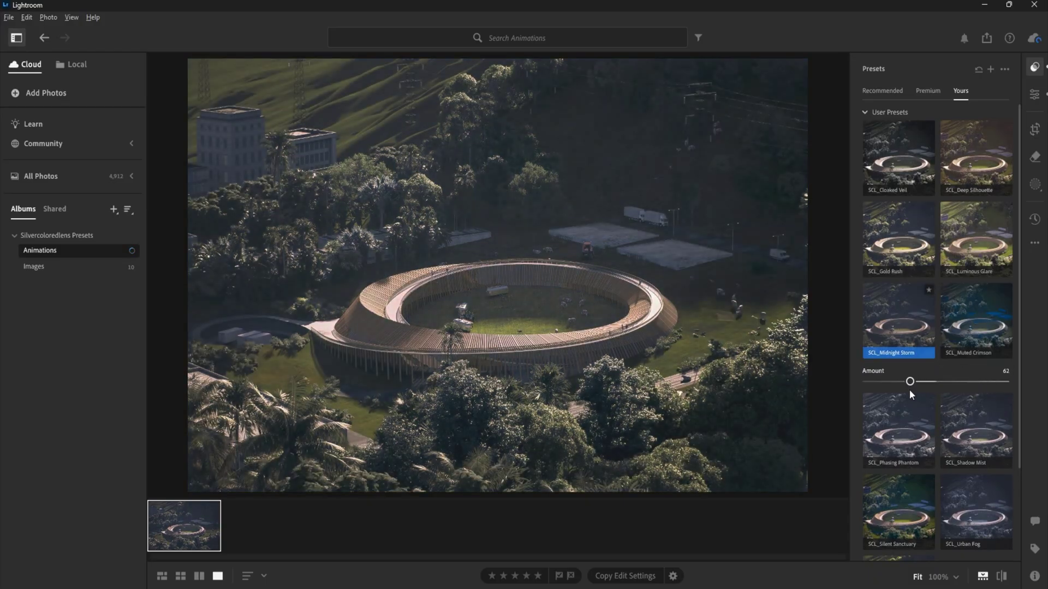
left_click(1001, 577)
left_click(1002, 580)
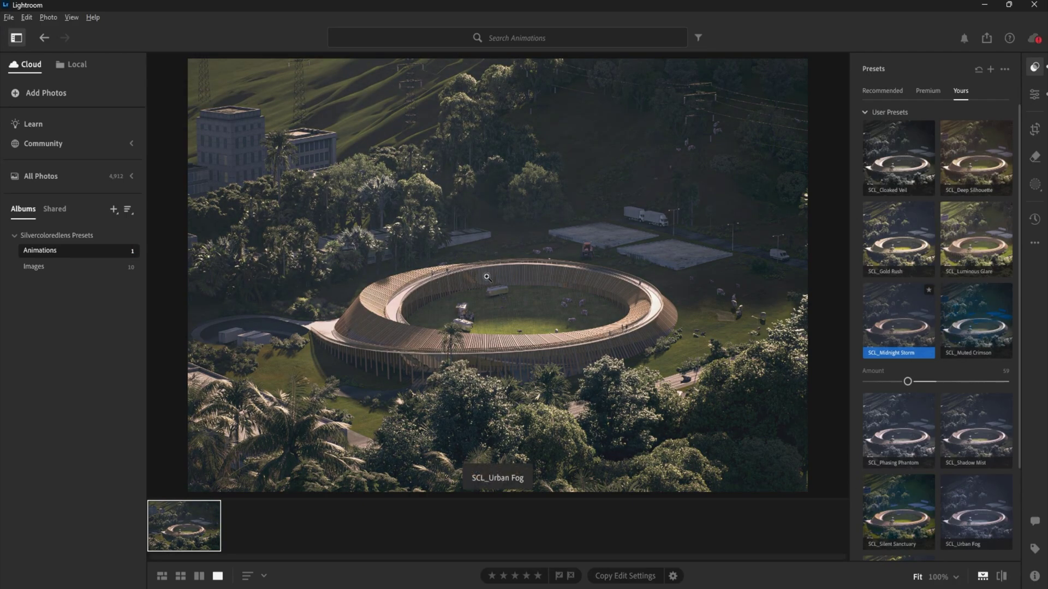
Step: Export the graded render as JPG (Large) at full size and 100% quality
left_click(991, 39)
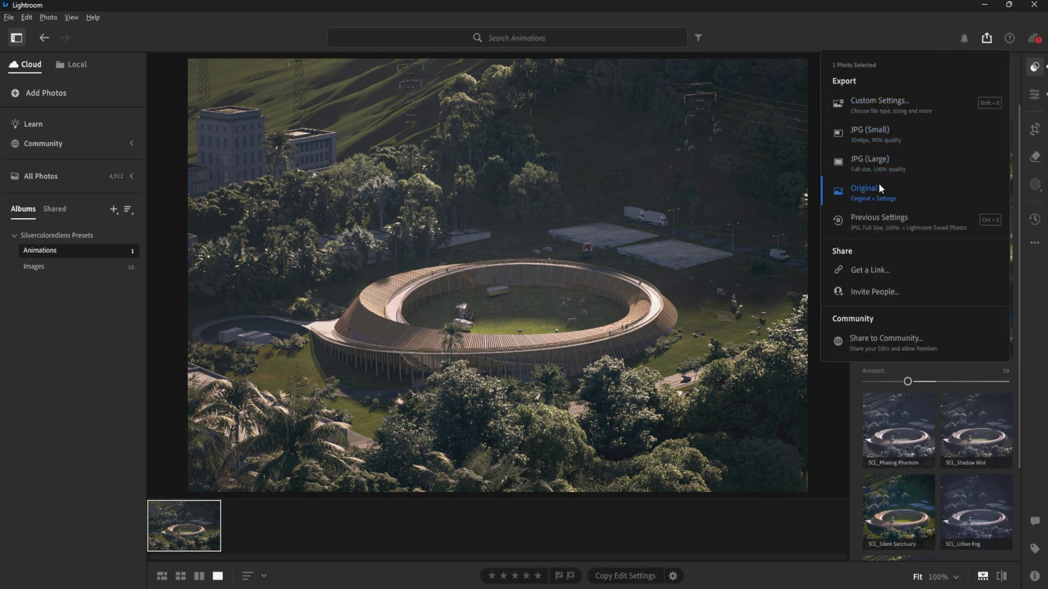
left_click(879, 166)
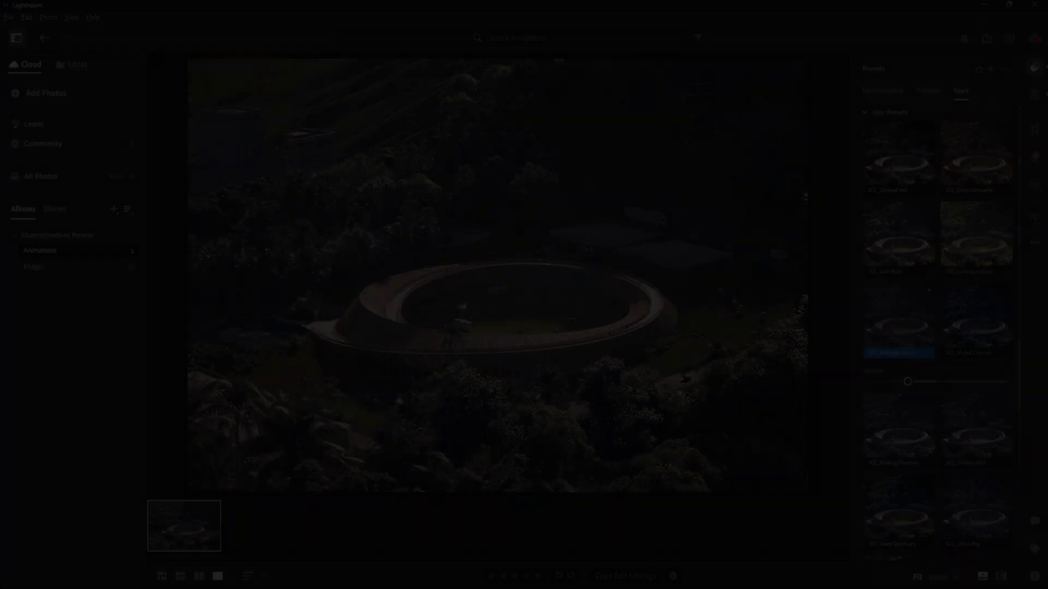